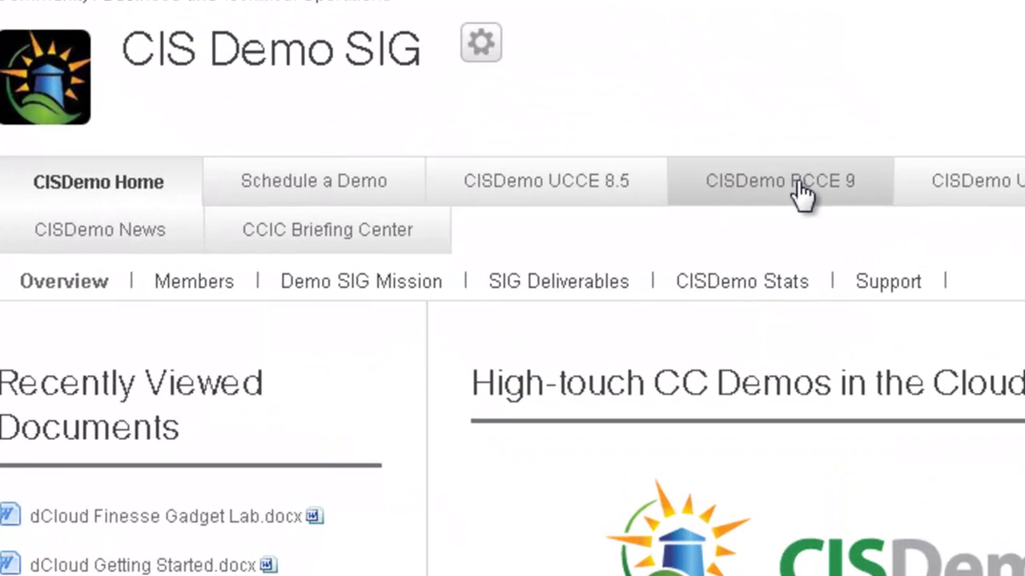
- Open the CISDemo PCCE 9 Getting Started page and scroll the CCIC Lab PCCE 9.0 User Guide
left_click(485, 213)
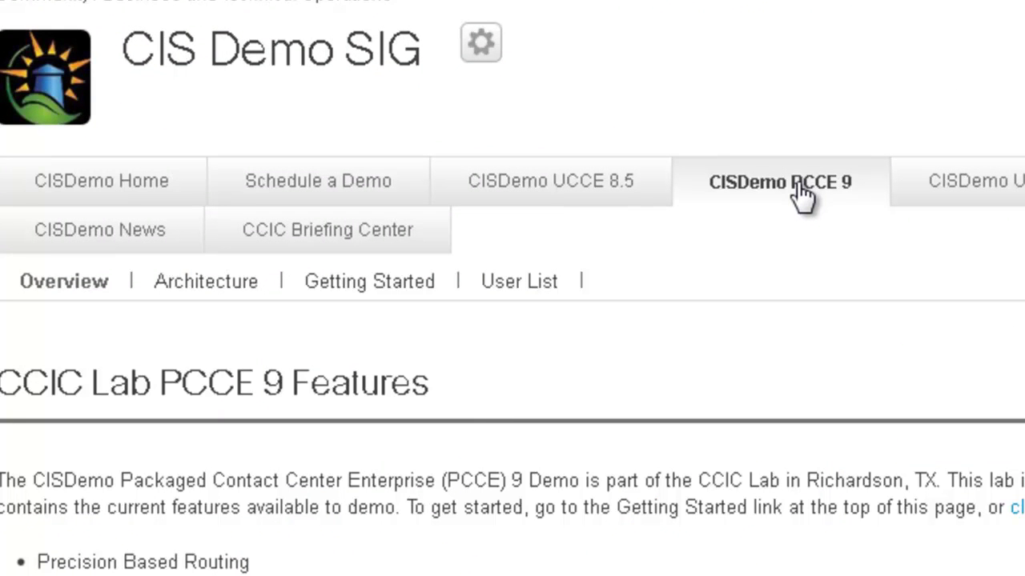
left_click(377, 286)
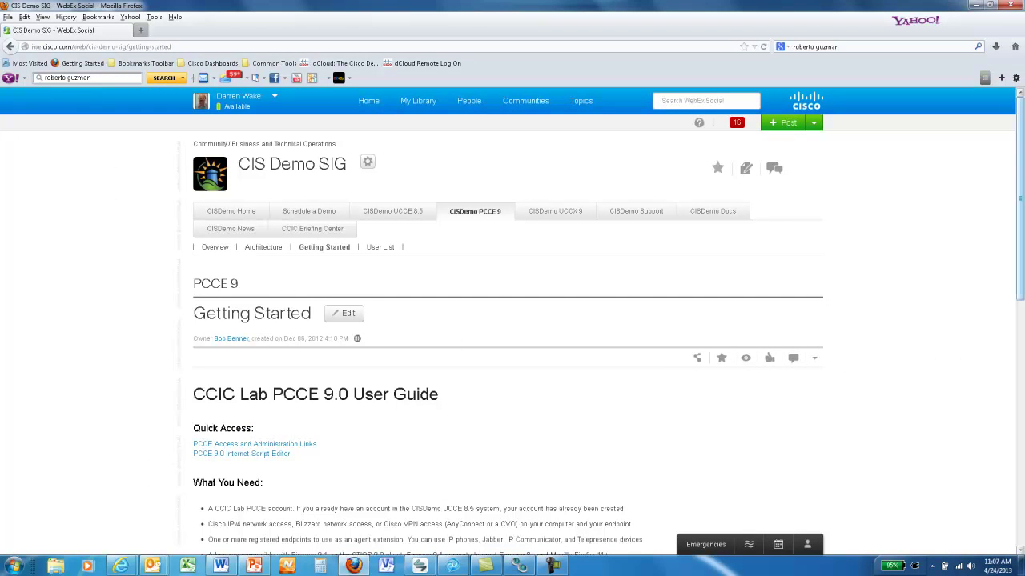
left_click_drag(1021, 195, 1021, 173)
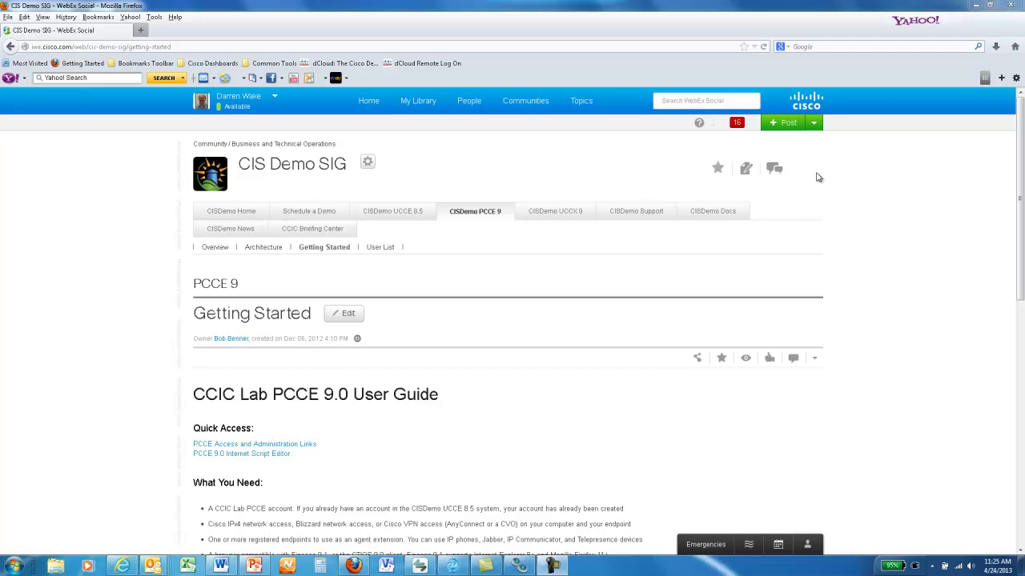
- Switch from the user guide to the Schedule a Demo page
left_click(291, 215)
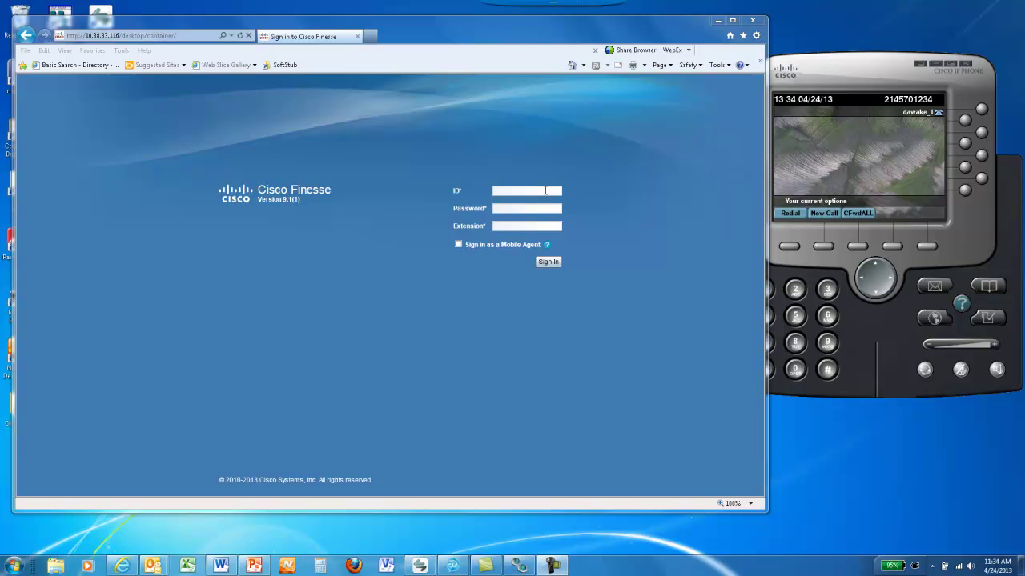
- Log into Cisco Finesse 9.1 with the agent credentials and extension, then launch Windows Explorer
left_click(545, 191)
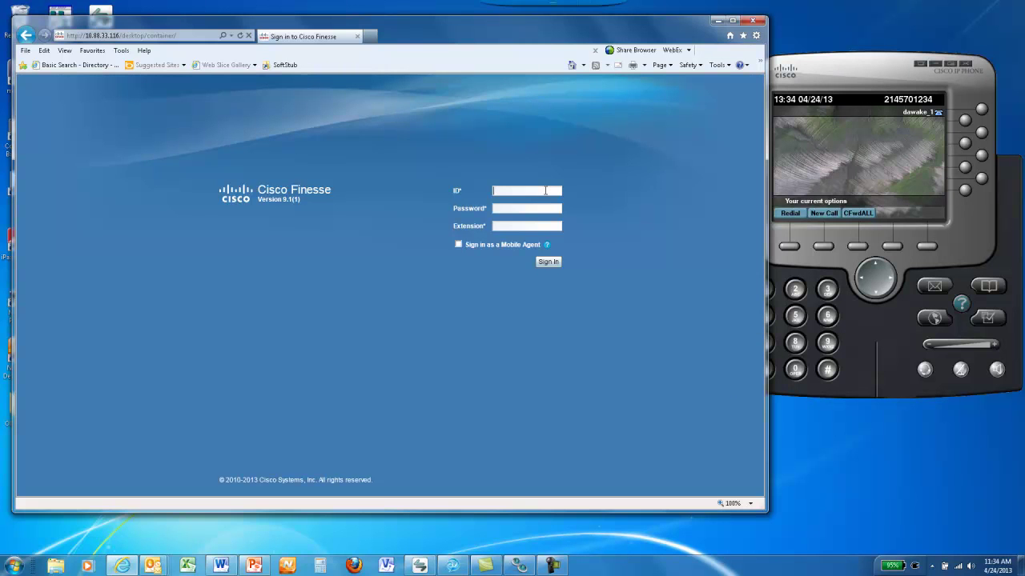
type("4023")
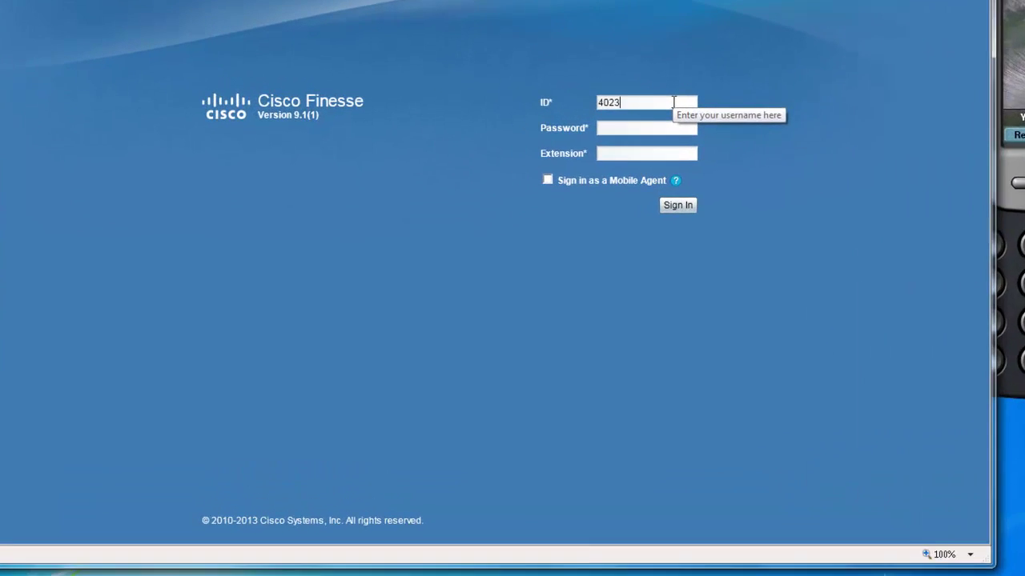
type("4")
key("Tab")
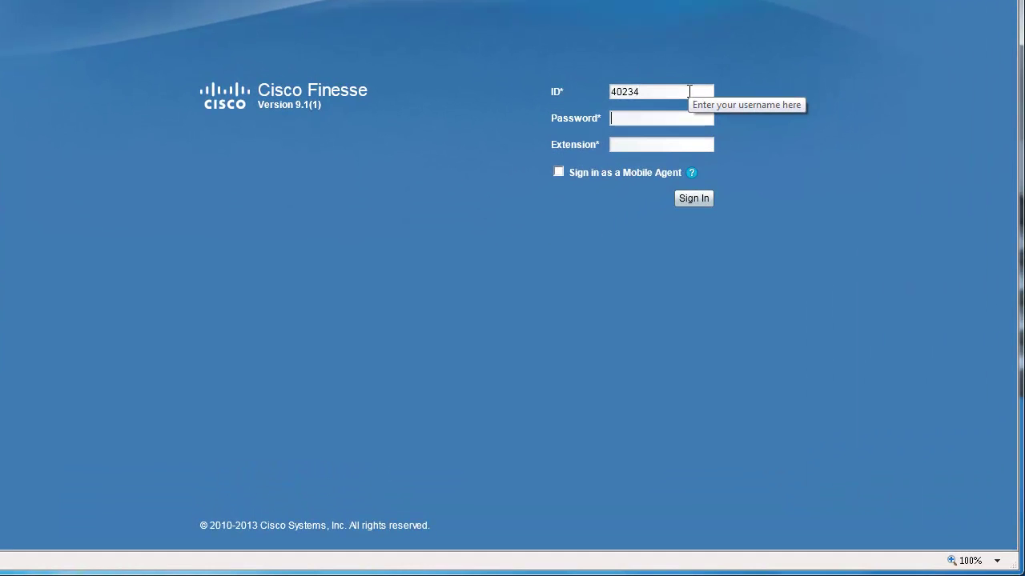
type("********")
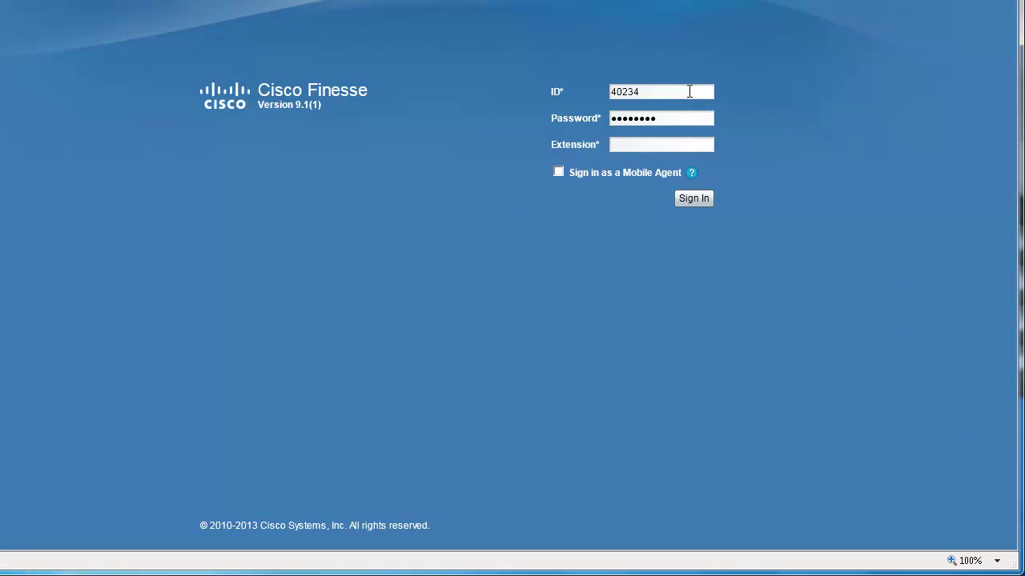
type("41234")
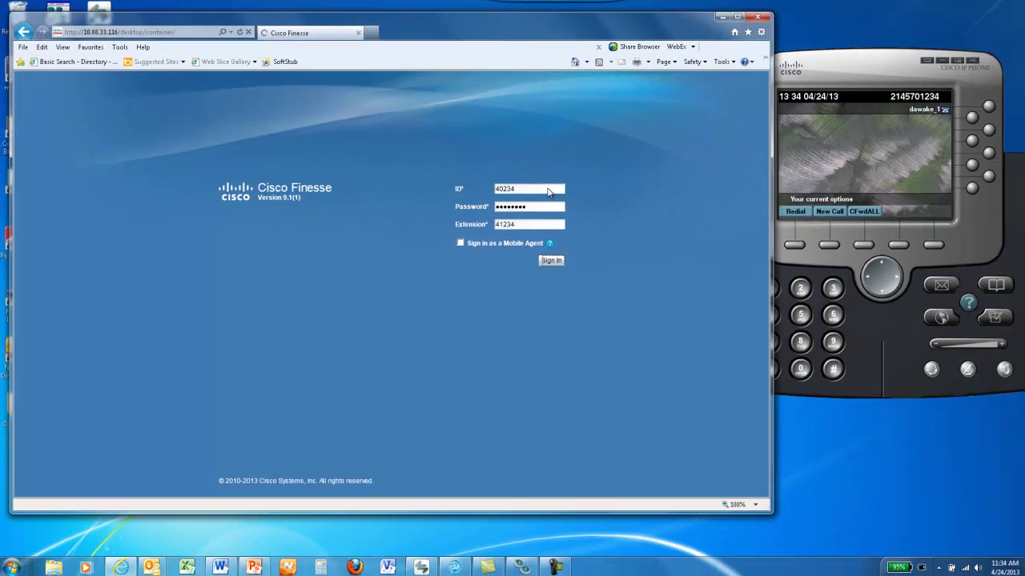
key("Return")
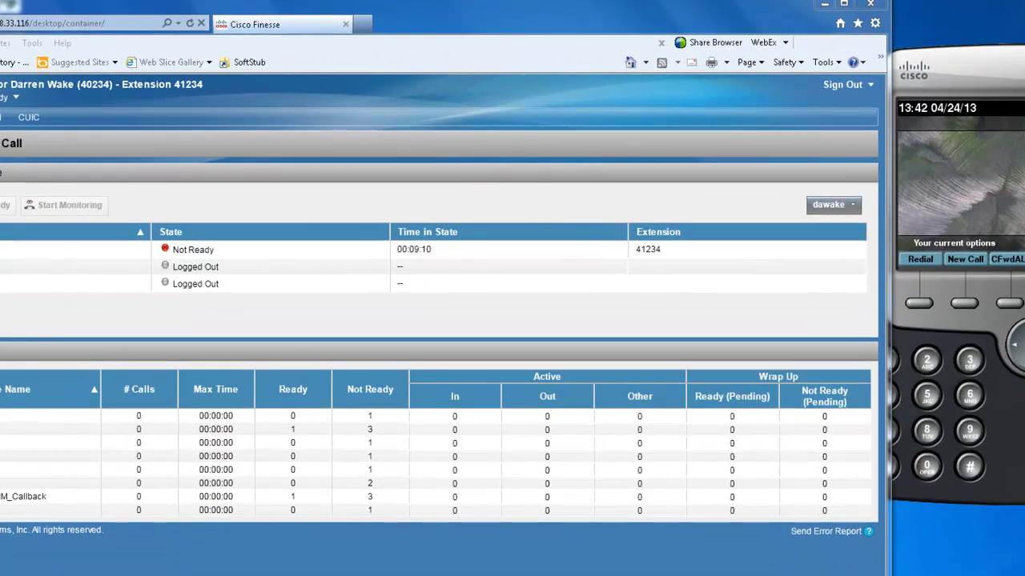
key("super+e")
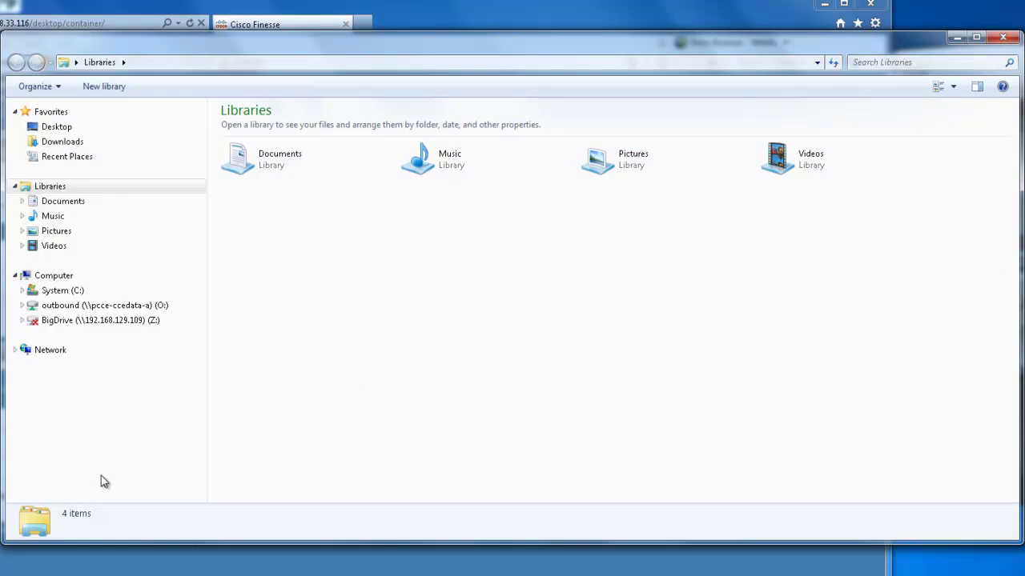
- Look up the \\pcce-ccedata-a\outbound share, cancel mapping, and open the outbound (O:) drive
left_click(60, 275)
left_click(340, 85)
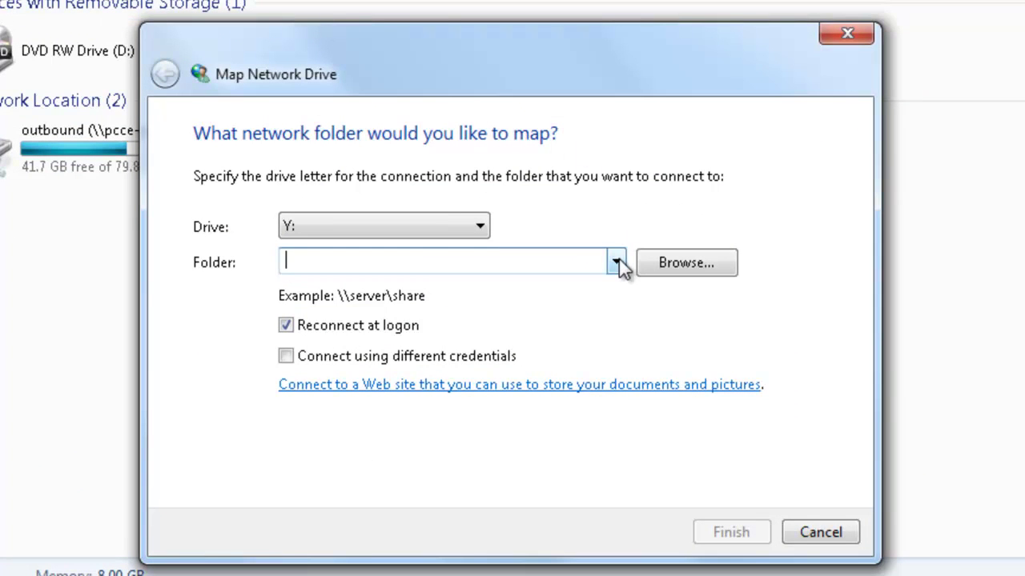
left_click(616, 262)
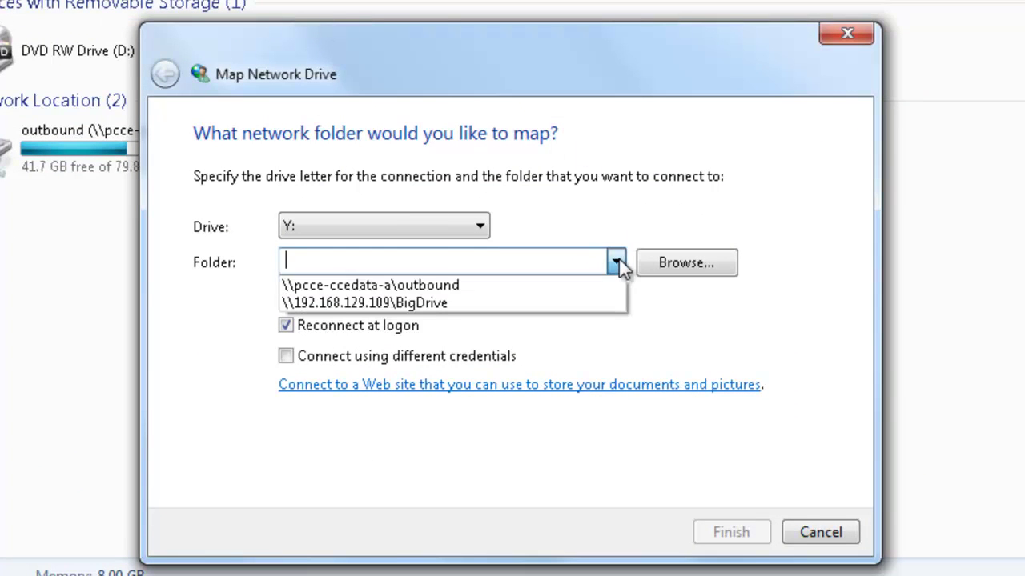
left_click(427, 284)
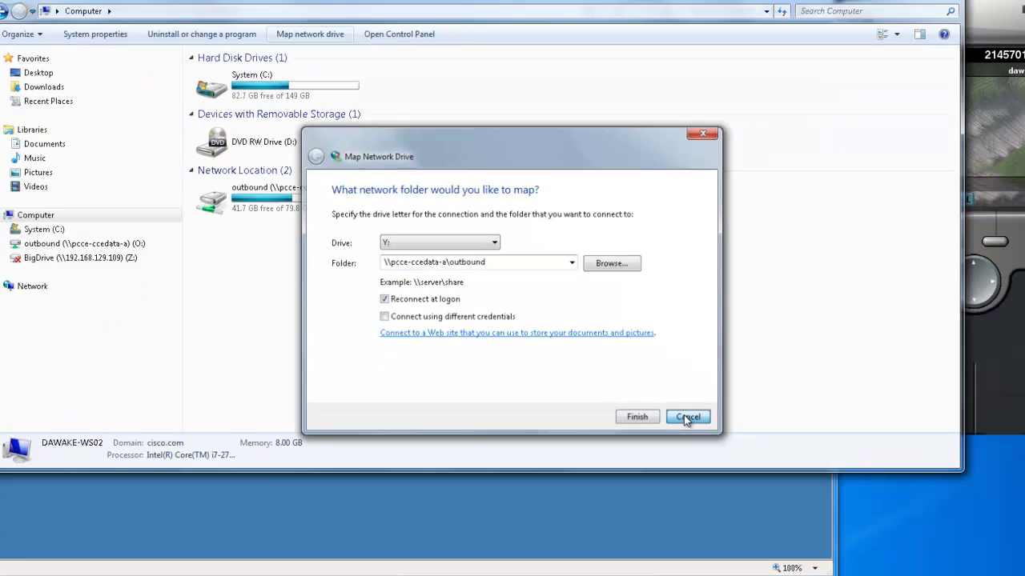
left_click(819, 538)
left_click(140, 250)
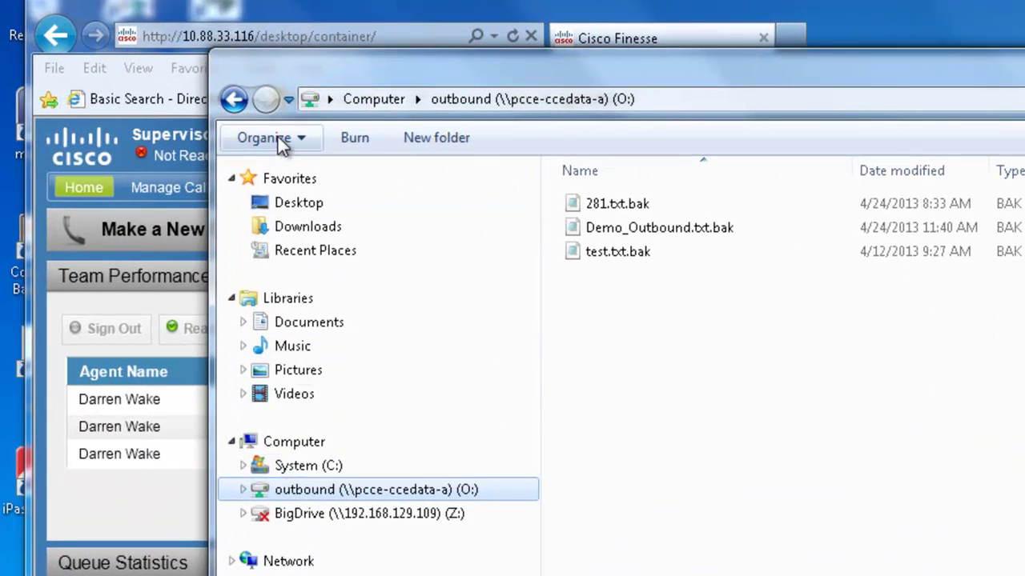
- Uncheck 'Hide extensions for known file types' in Folder Options and apply it
left_click(255, 128)
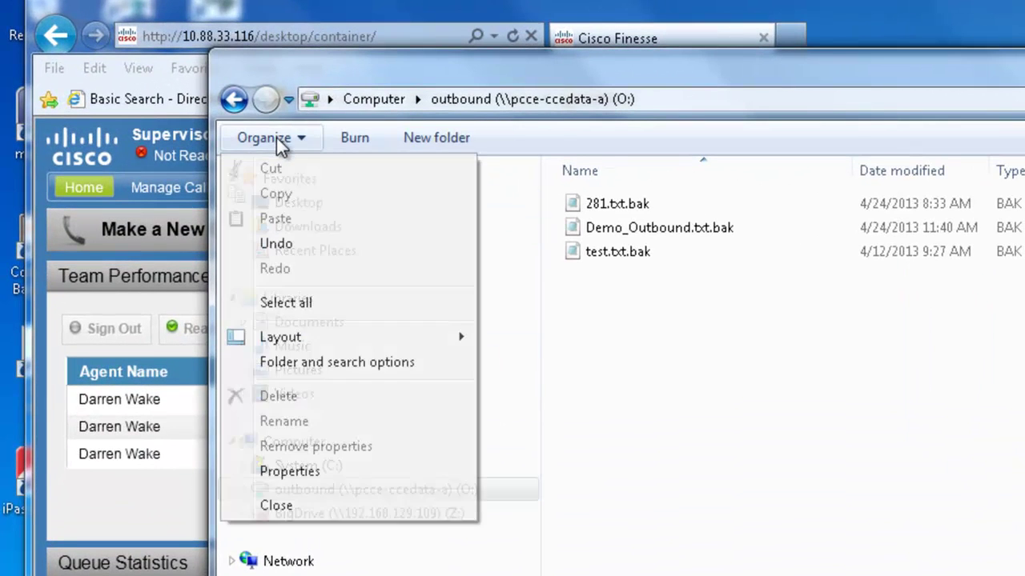
left_click(293, 362)
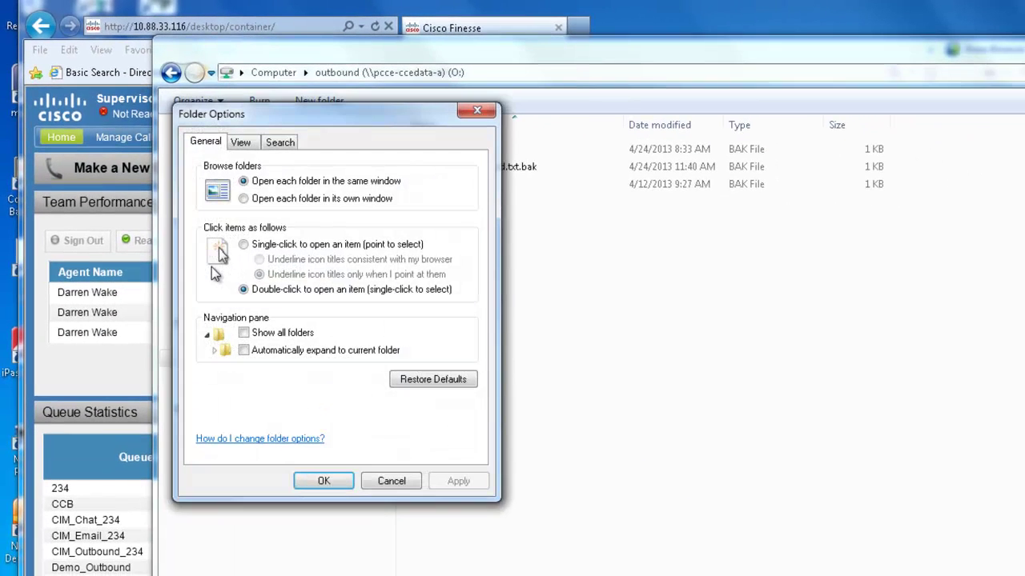
left_click(239, 144)
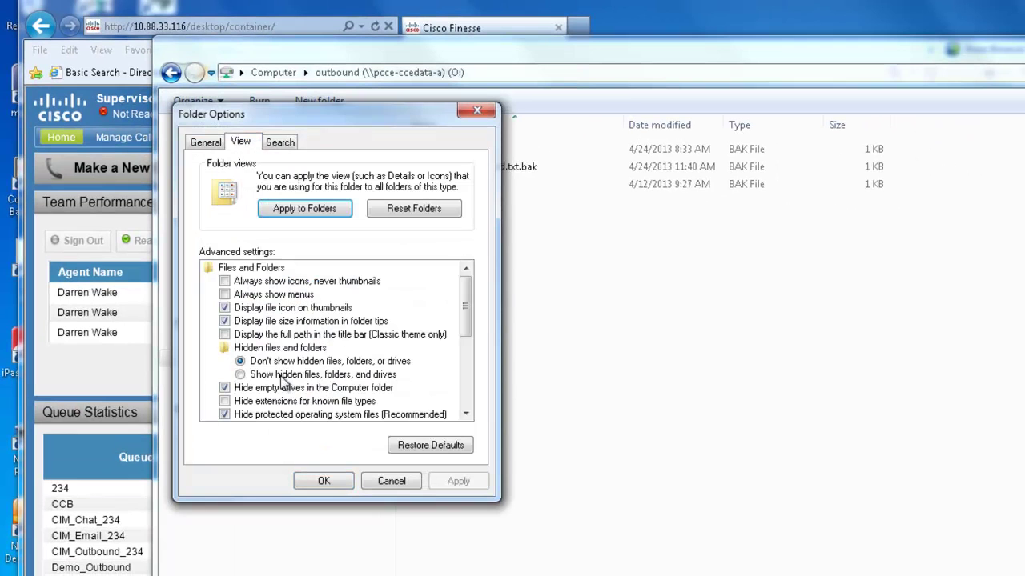
left_click(225, 402)
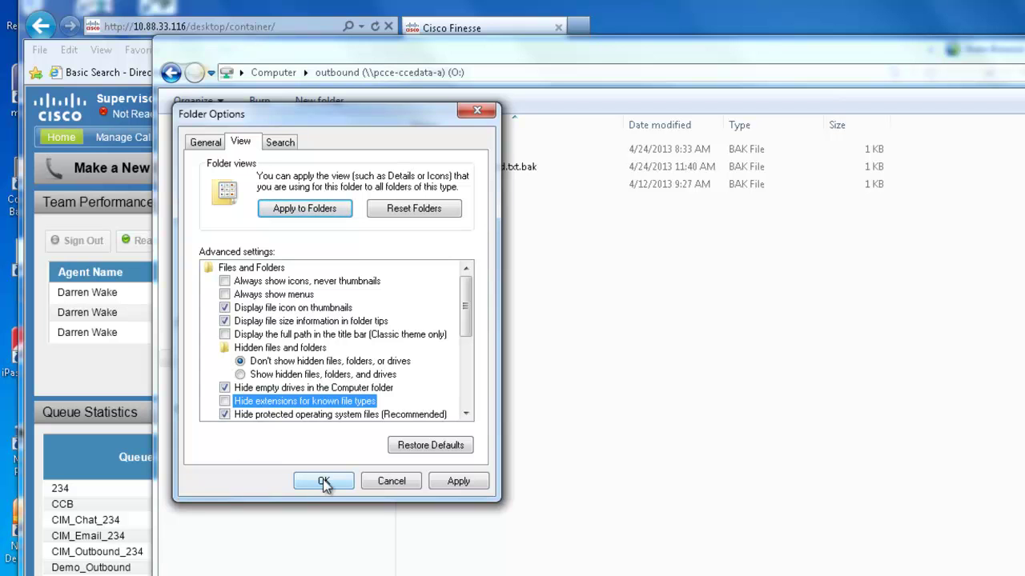
left_click(466, 483)
left_click(324, 480)
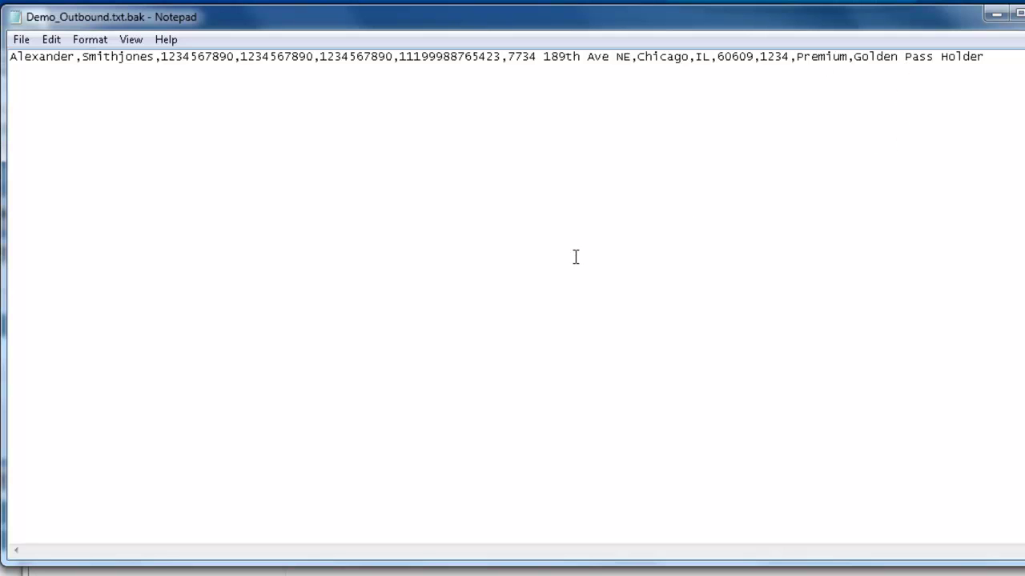
- Replace the record's first phone number with a new number and save the file
left_click(235, 57)
left_click_drag(236, 57, 160, 57)
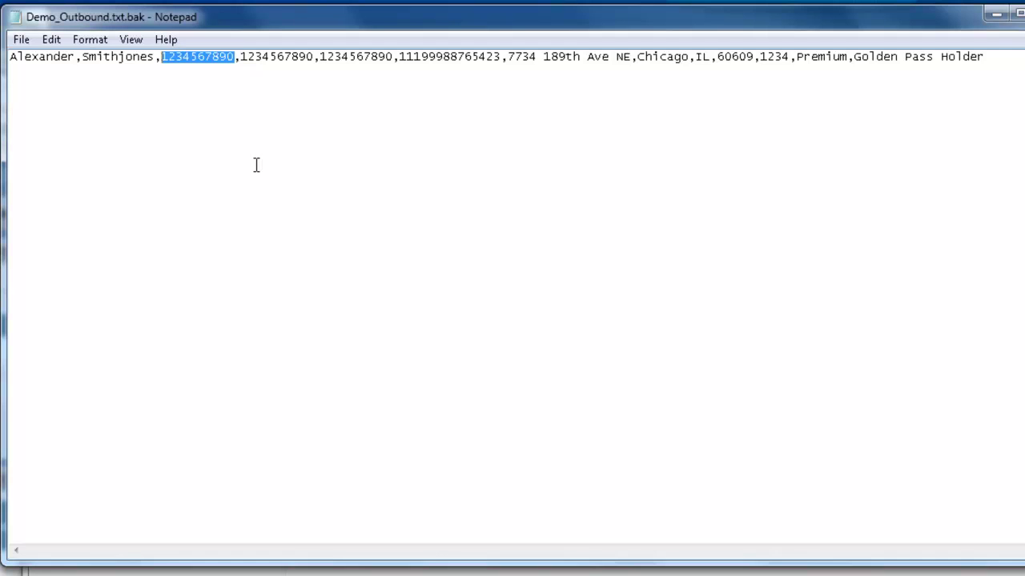
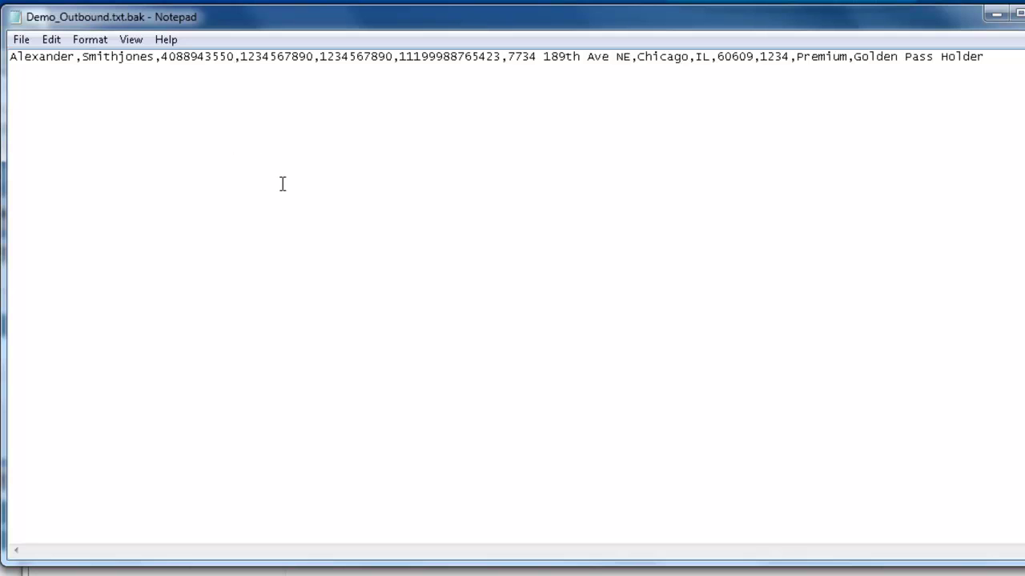
left_click(22, 40)
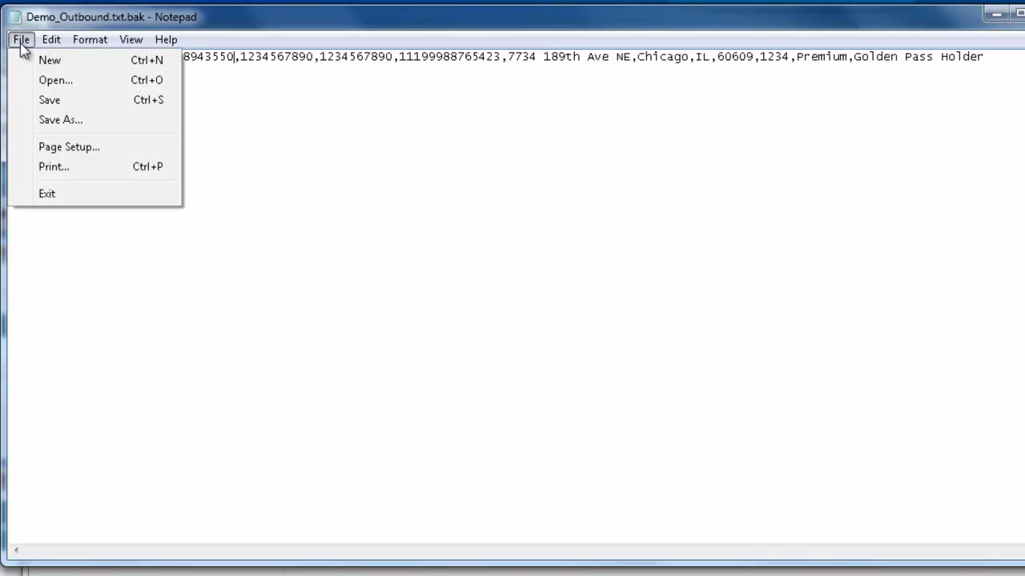
left_click(50, 101)
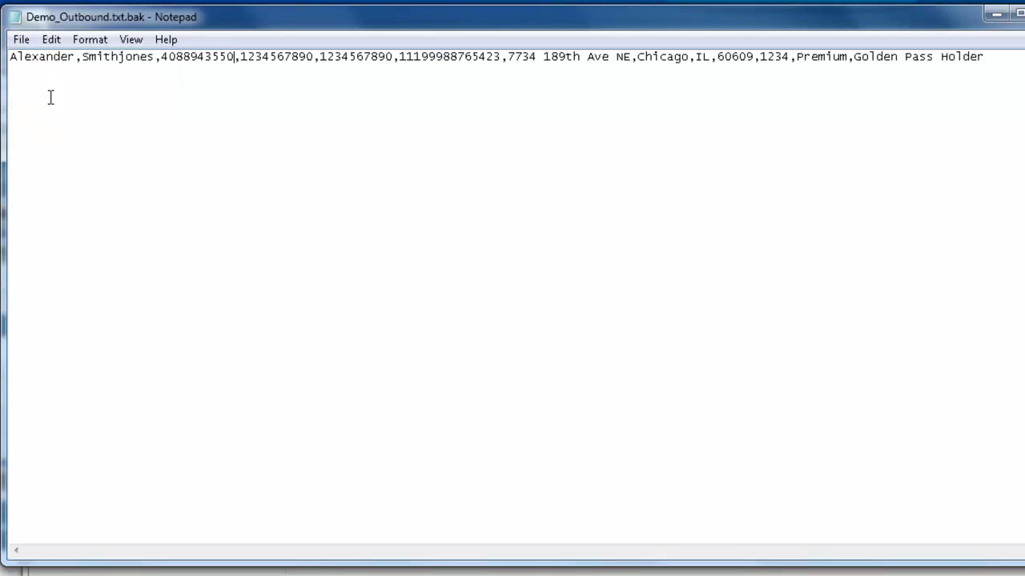
- Paste a duplicate of the record line, delete it again, and close Notepad
left_click(990, 57)
left_click_drag(985, 55, 14, 53)
key("ctrl+c")
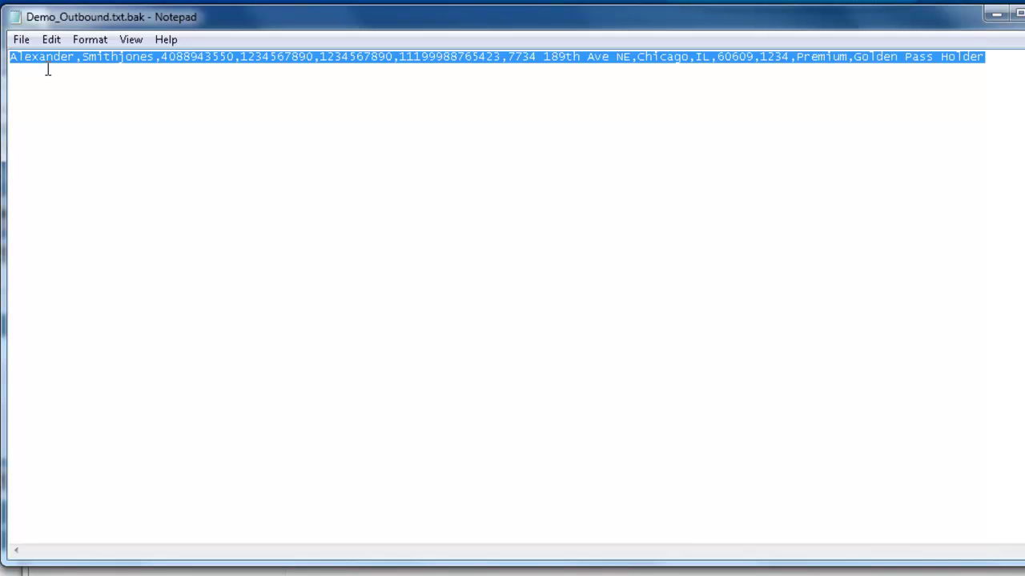
left_click(993, 56)
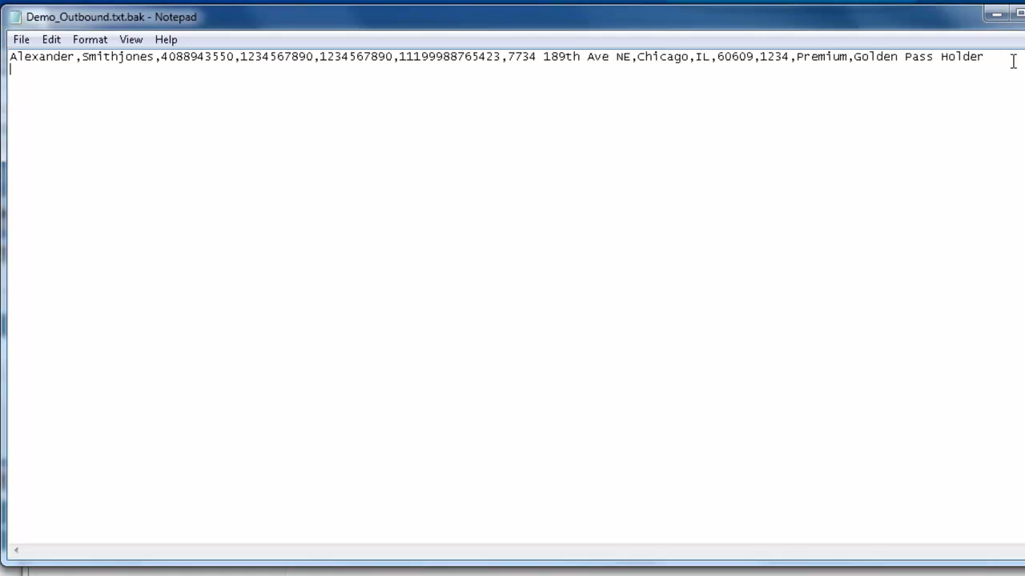
key("ctrl+v")
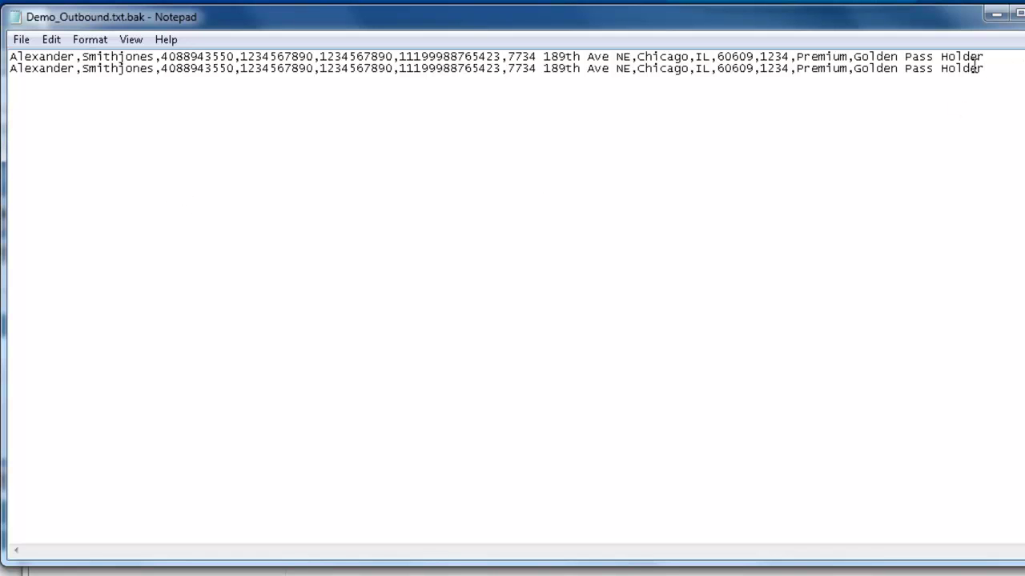
left_click_drag(985, 69, 9, 68)
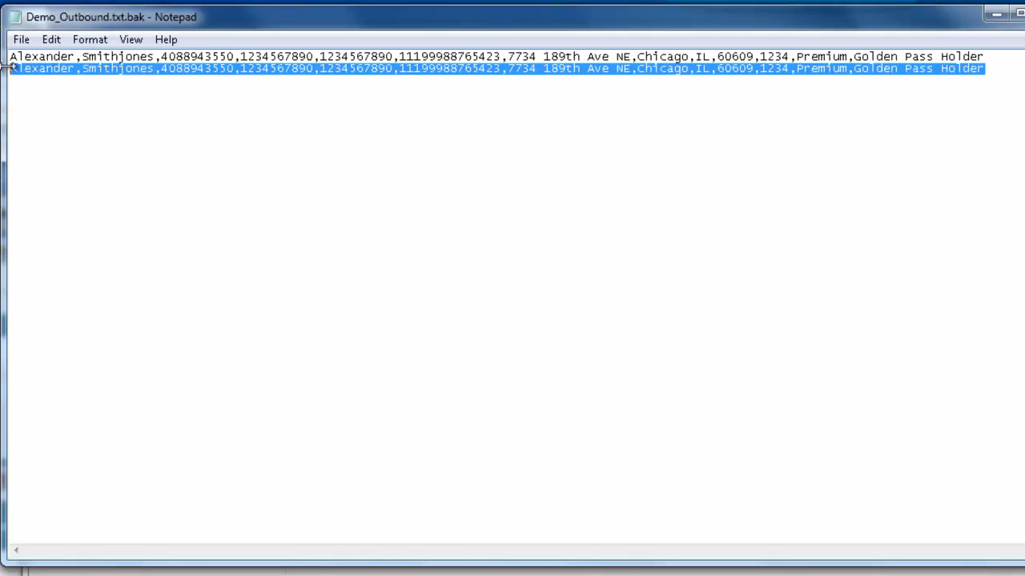
key("Delete")
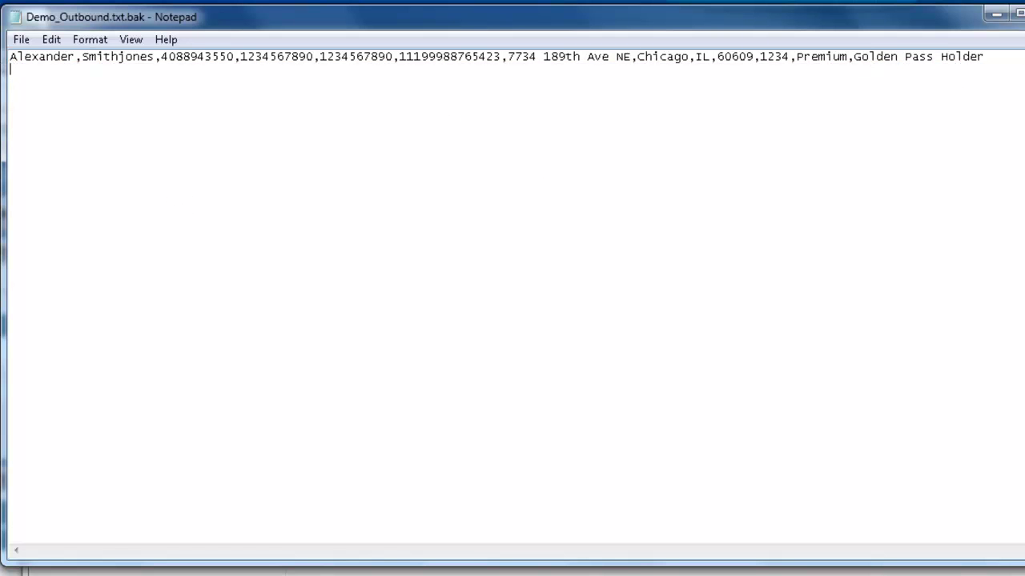
key("alt+F4")
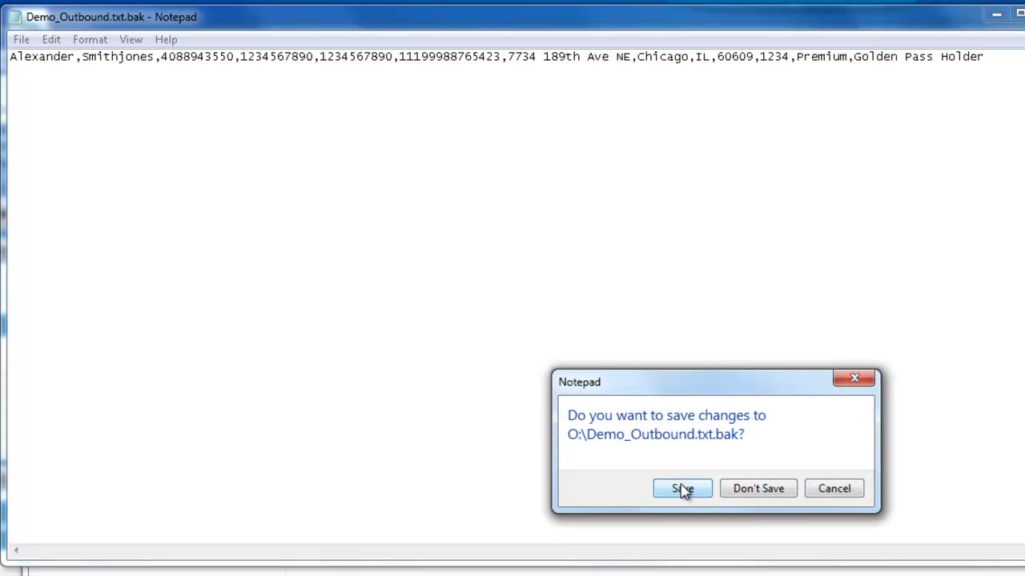
- Save the calling list, then rename Demo_Outbound.txt.bak to Demo_Outbound.txt, accepting the extension warning
left_click(682, 489)
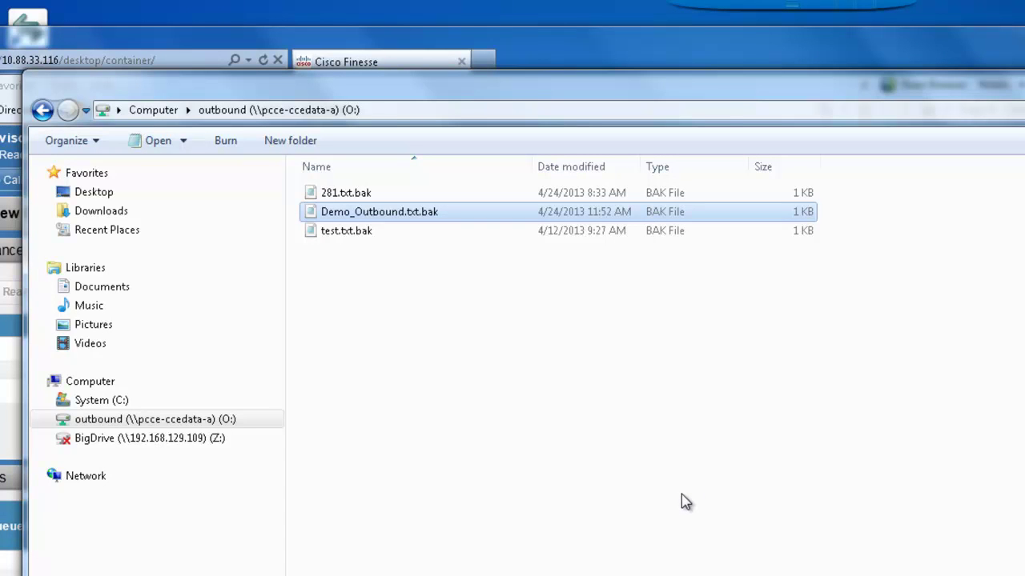
left_click(413, 211)
right_click(413, 212)
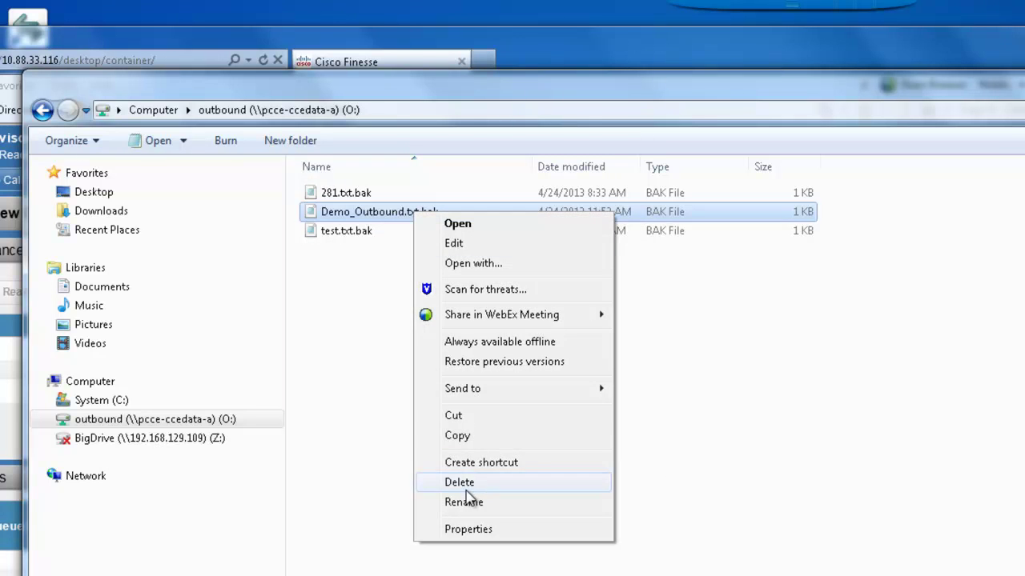
left_click(464, 506)
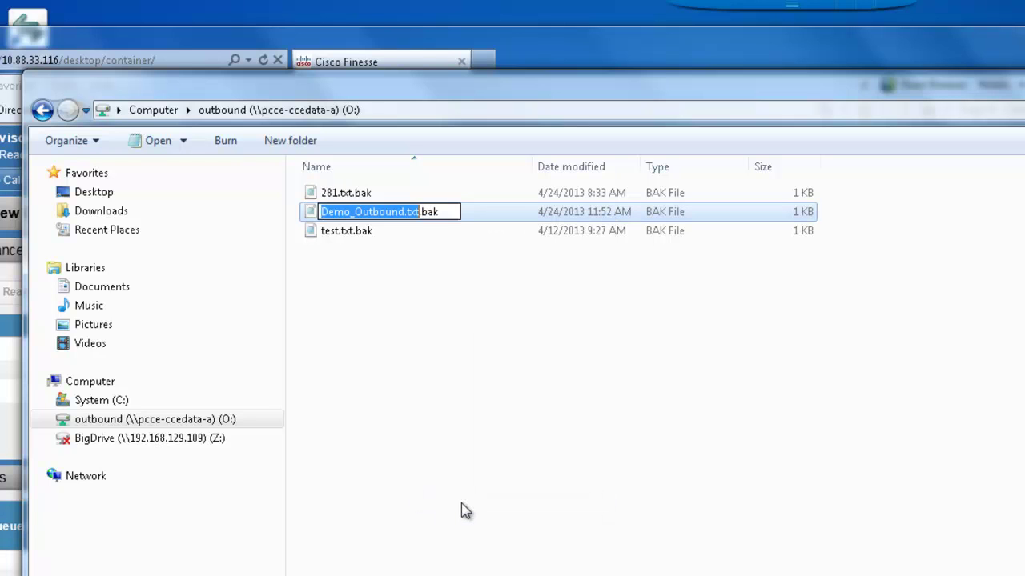
left_click(445, 211)
key("BackSpace")
key("BackSpace")
key("BackSpace")
key("BackSpace")
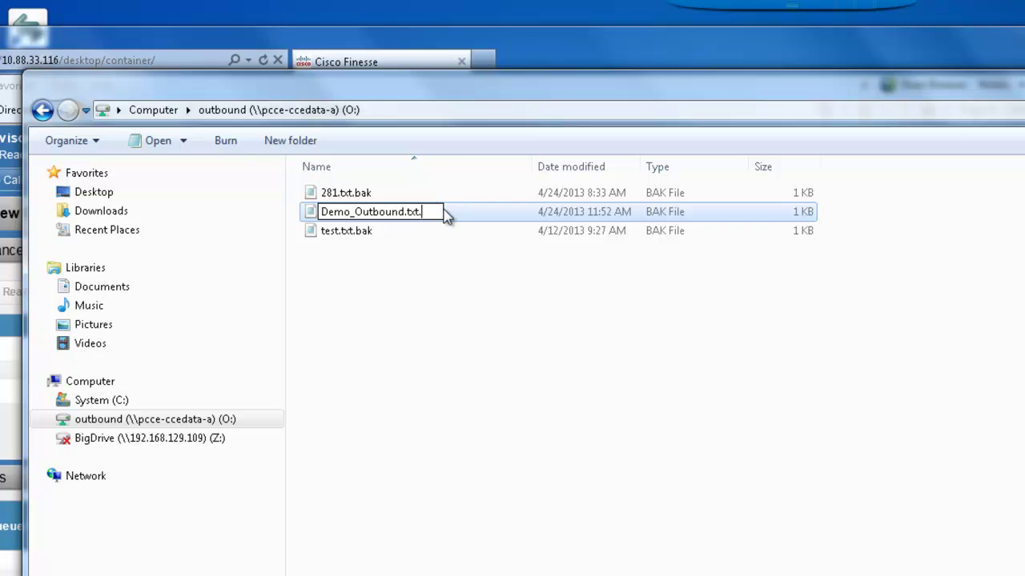
key("Return")
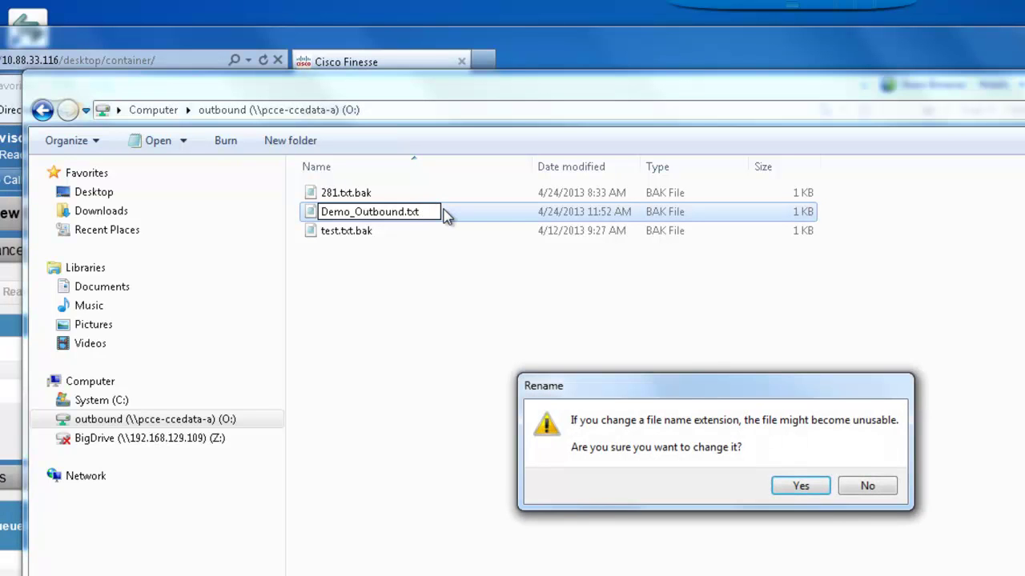
left_click(801, 488)
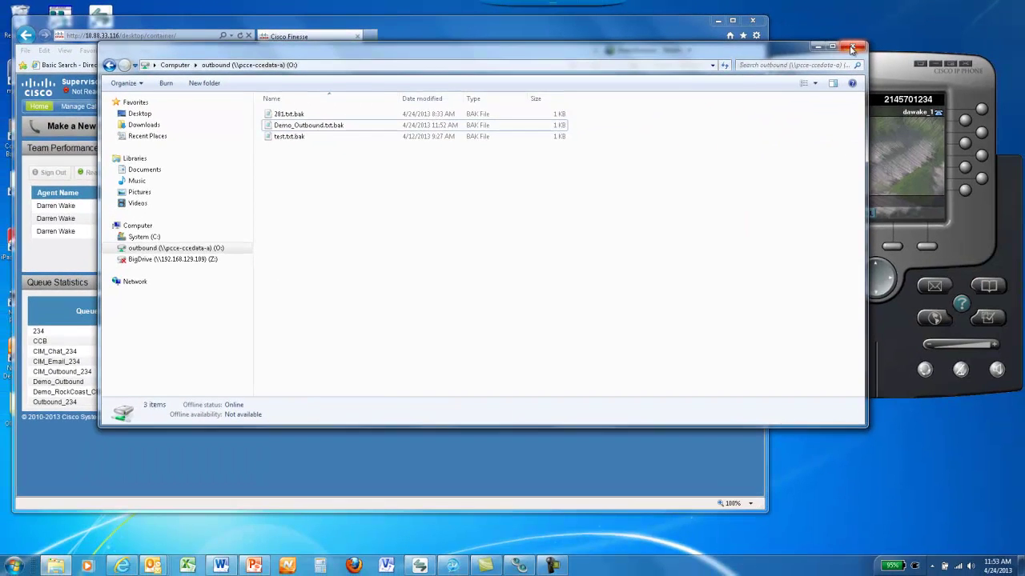
- Close Explorer and set the Finesse agent state to Ready
left_click(852, 48)
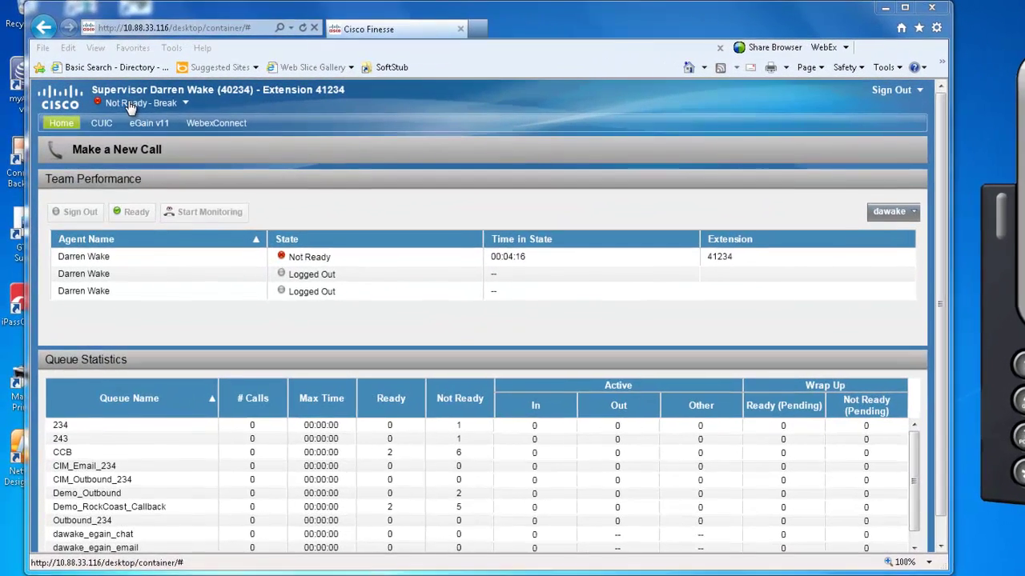
left_click(98, 95)
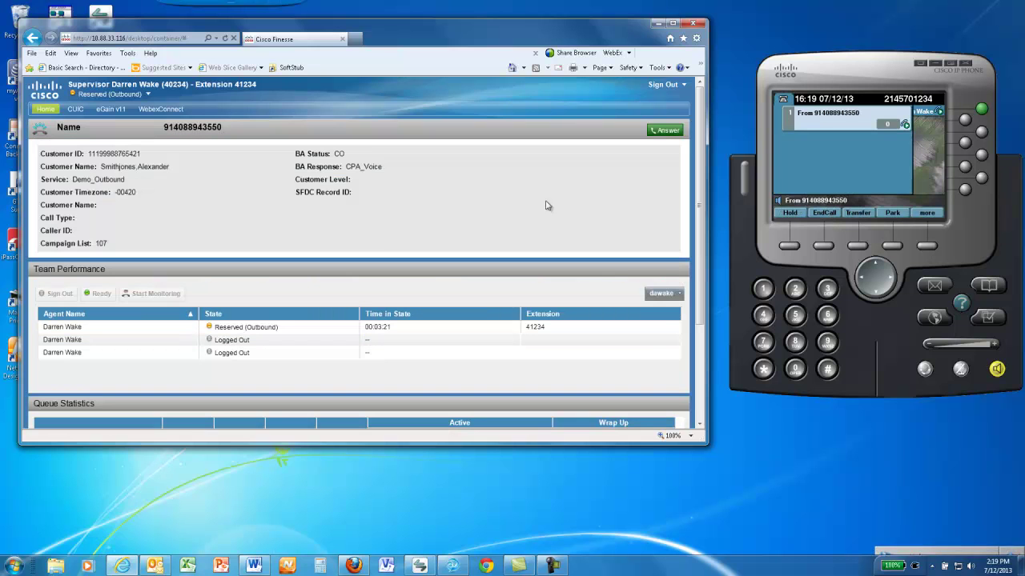
- Mute the softphone microphone during the outbound call
left_click(960, 369)
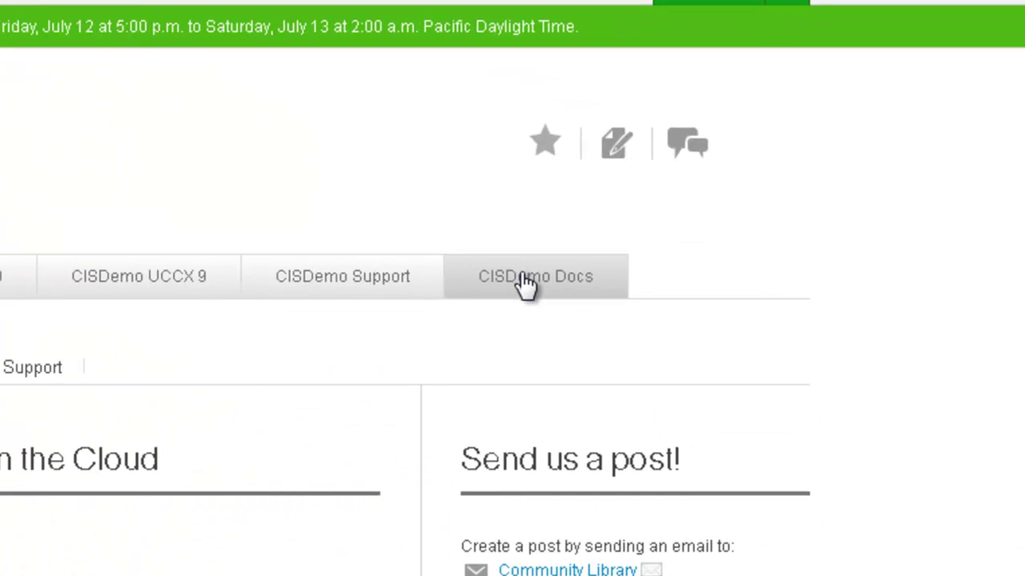
- Go to the CISDemo Docs section and show its Documents list
left_click(524, 281)
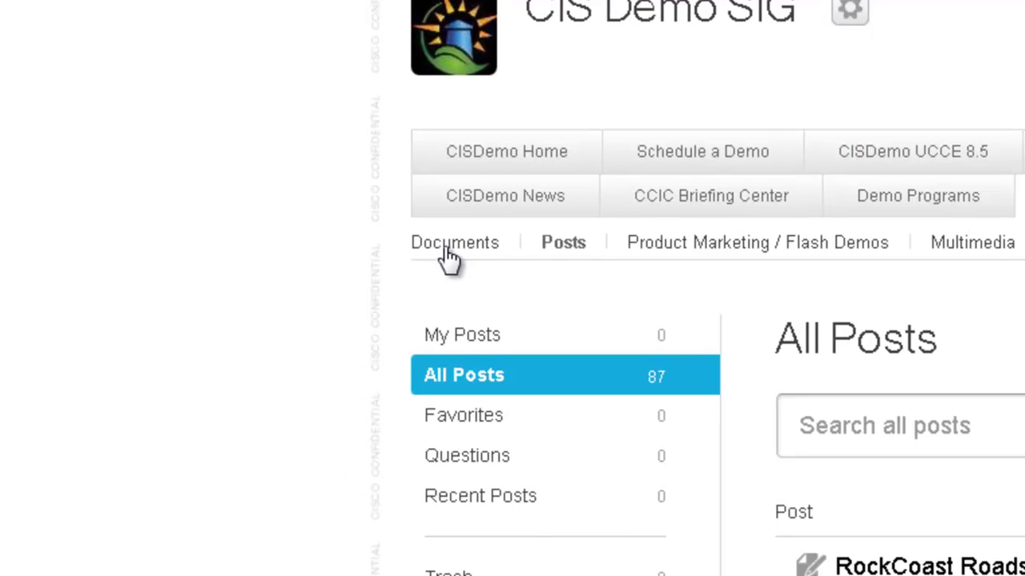
left_click(449, 257)
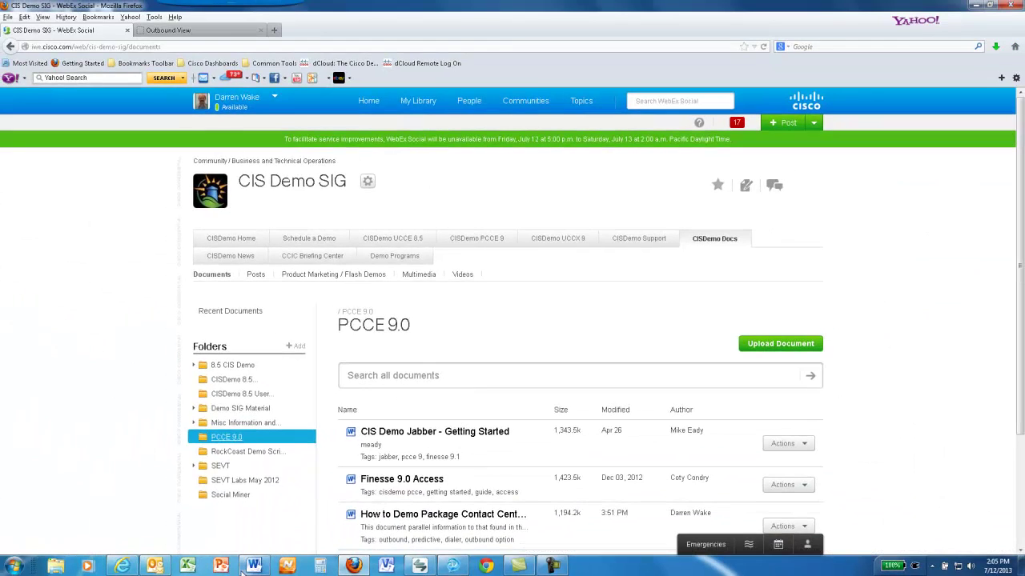
- Switch to the outbound demo guide in Word and scroll up to the Outbound Reporting dashboard link
left_click(253, 566)
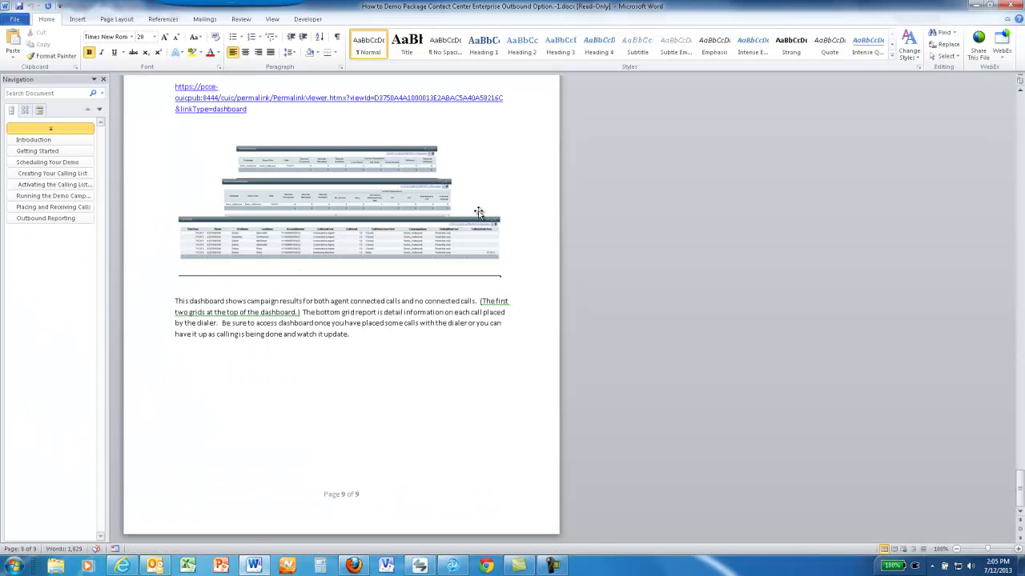
scroll(479, 214, "up", 2)
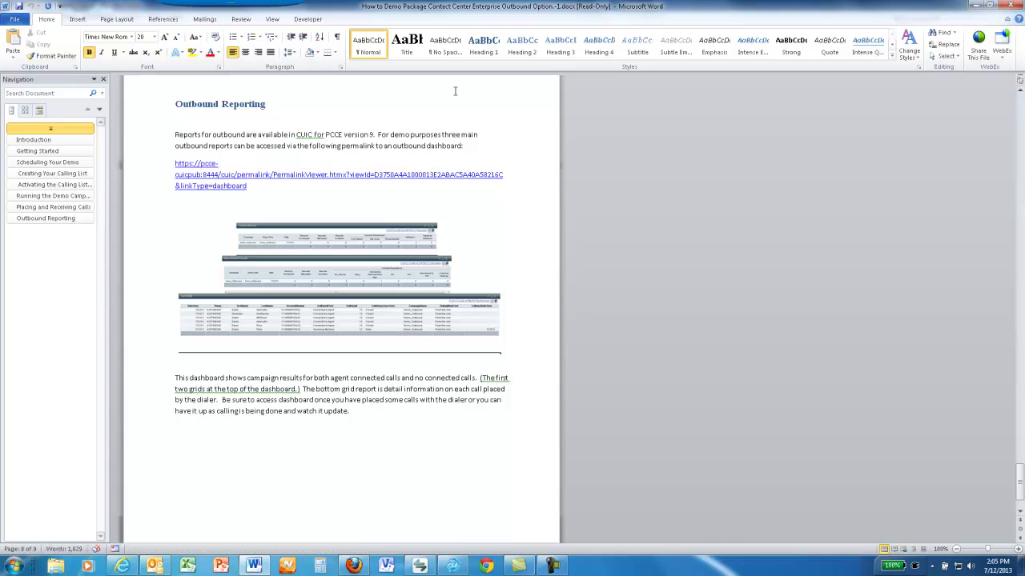
- Minimize Word and show the CUIC Outbound View dashboard for Demo_Outbound in Firefox
left_click(976, 6)
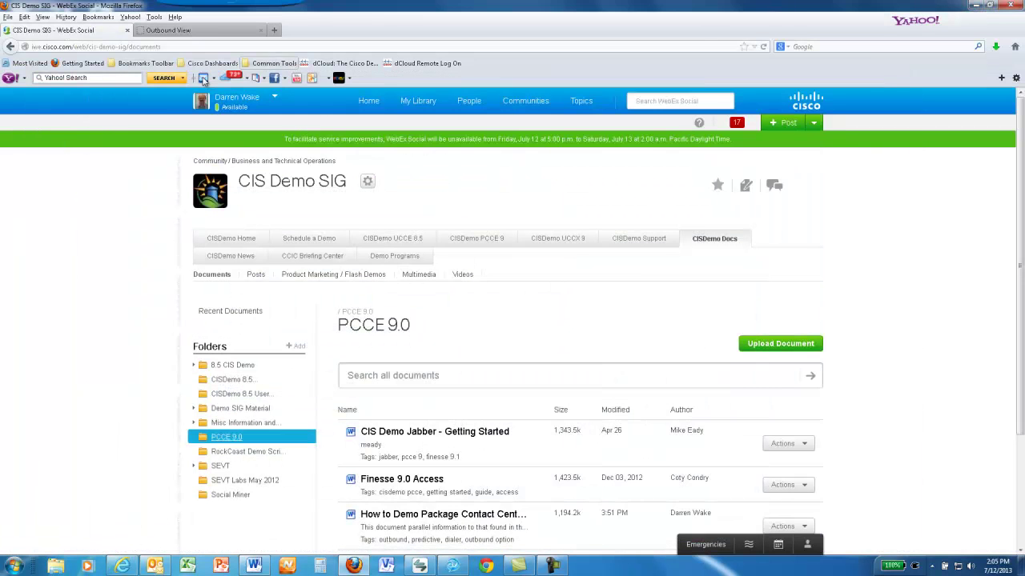
left_click(162, 30)
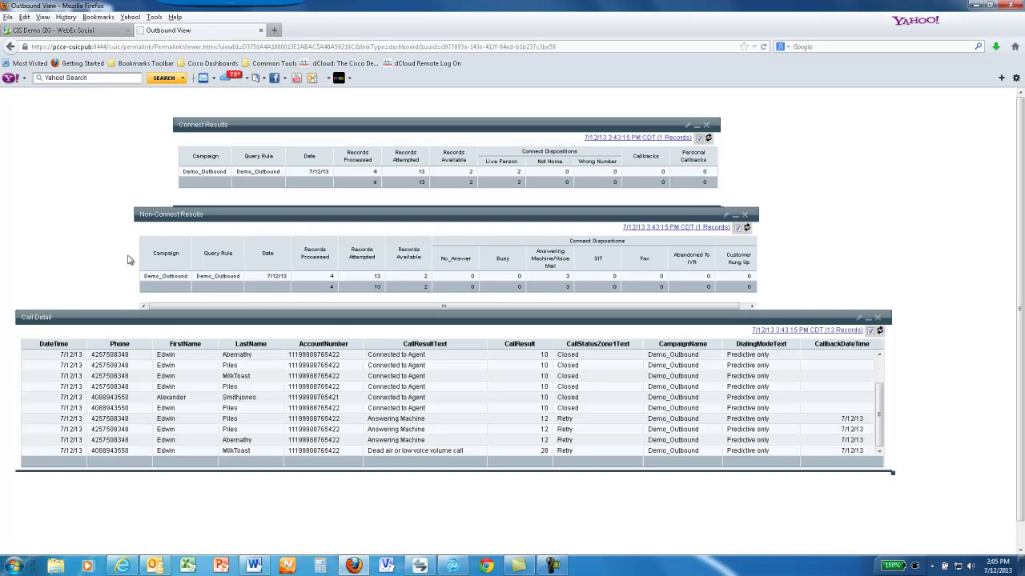